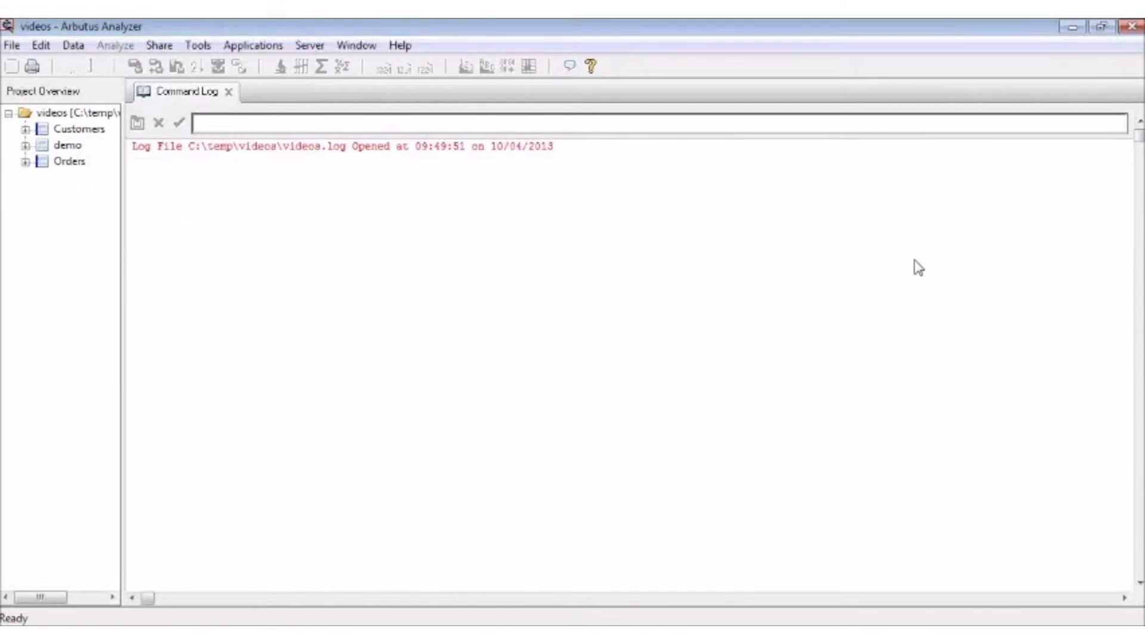
Step: Start a new table definition in the videos project from C:\temp\videos\Report.txt, using the Print Image (Report) format
right_click(89, 118)
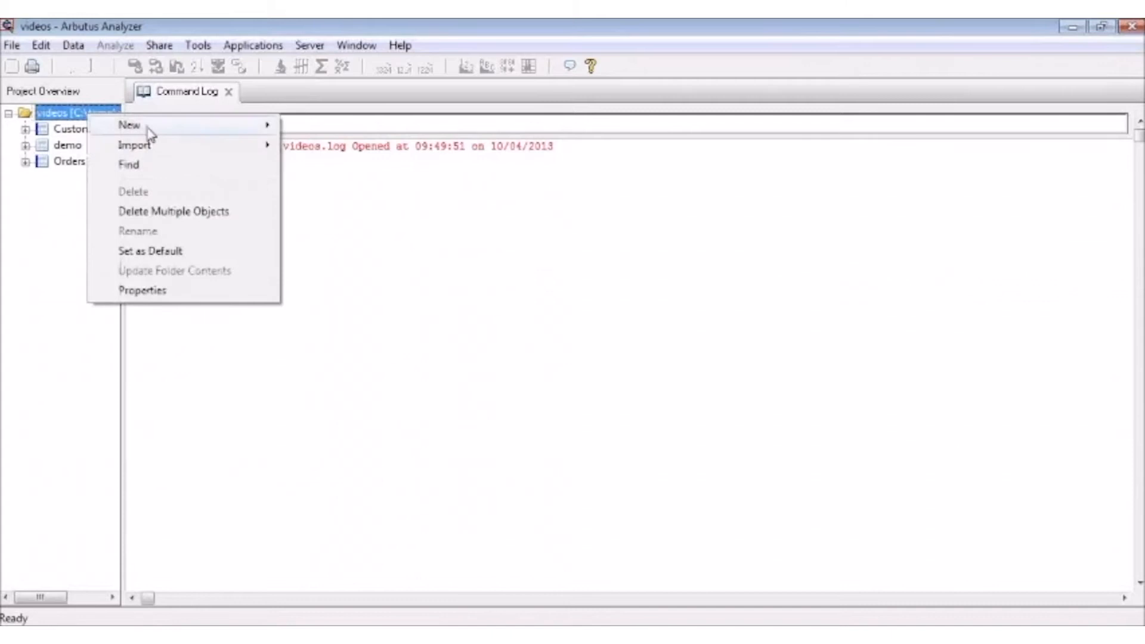
mouse_move(147, 128)
left_click(329, 123)
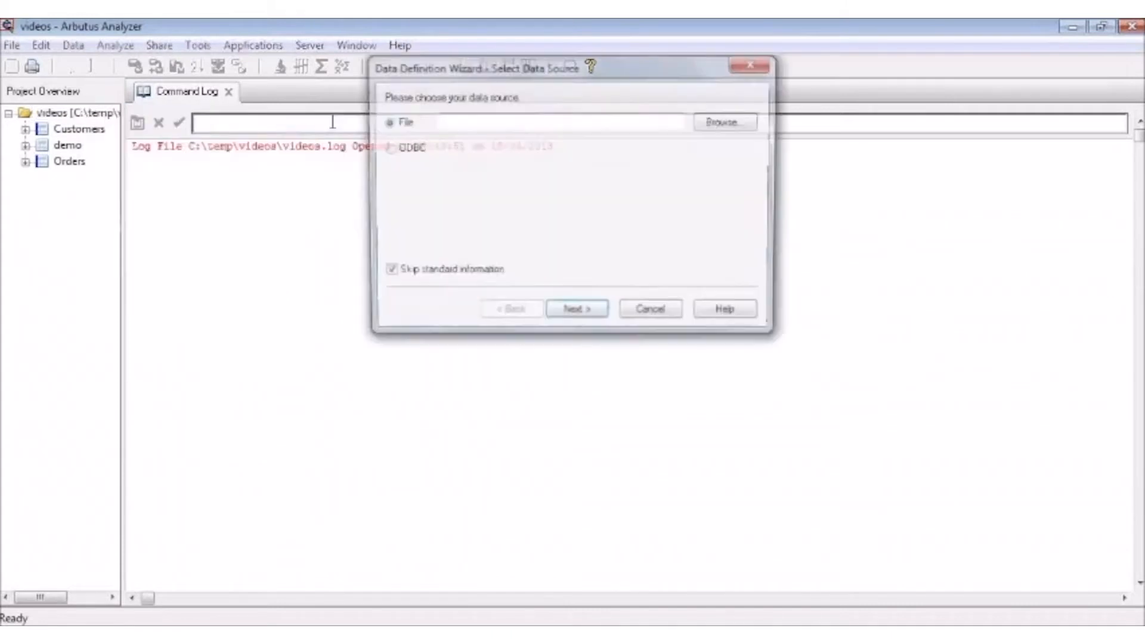
left_click(714, 125)
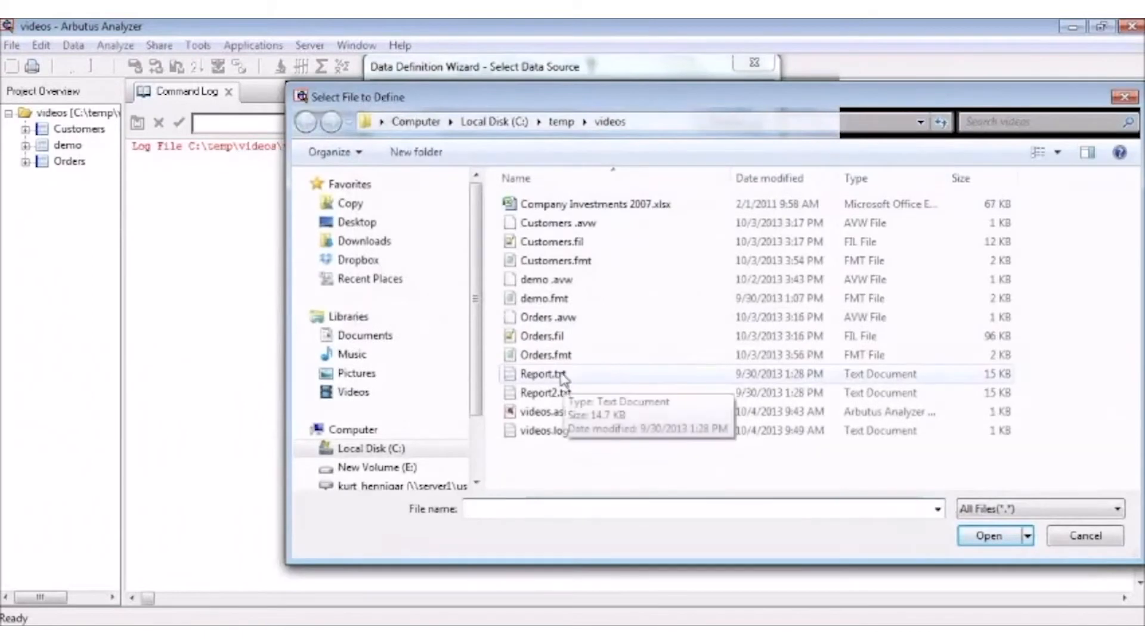
left_click(559, 375)
left_click(973, 537)
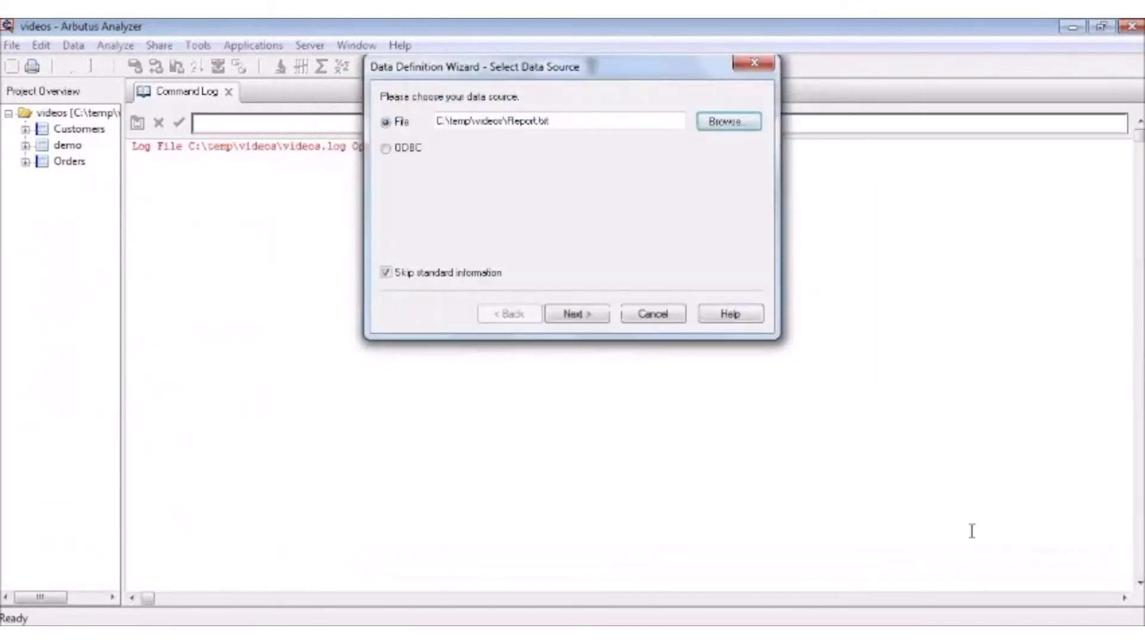
left_click(587, 319)
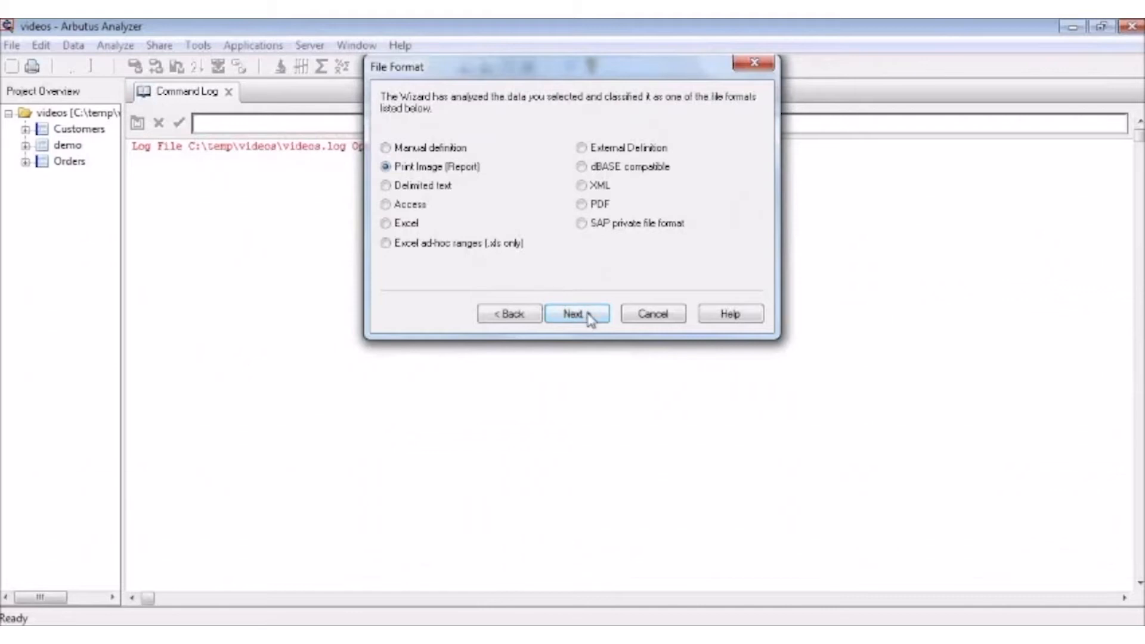
left_click(587, 316)
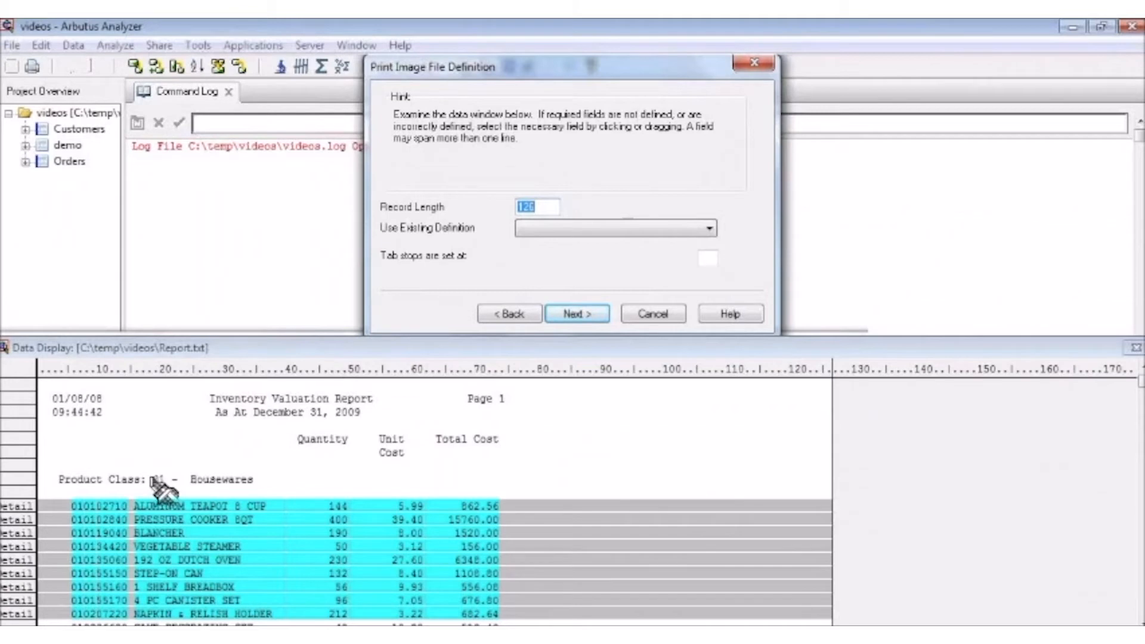
Step: Define the product class code 01 above the detail lines as a Character field named Prodcls in a new record
left_click_drag(153, 481, 174, 487)
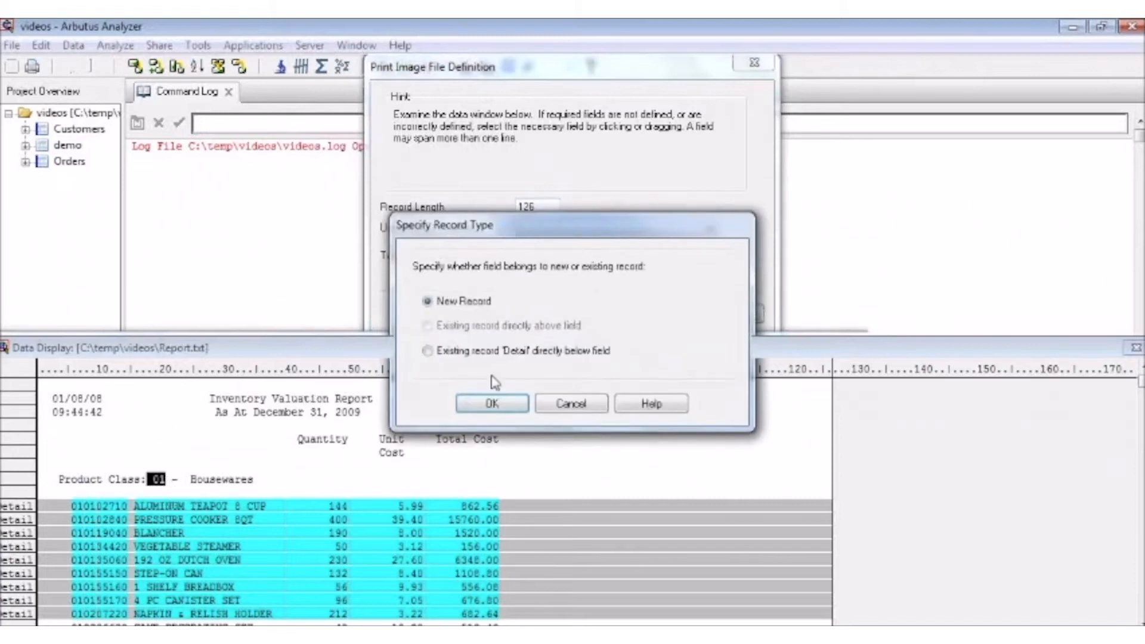
left_click(492, 405)
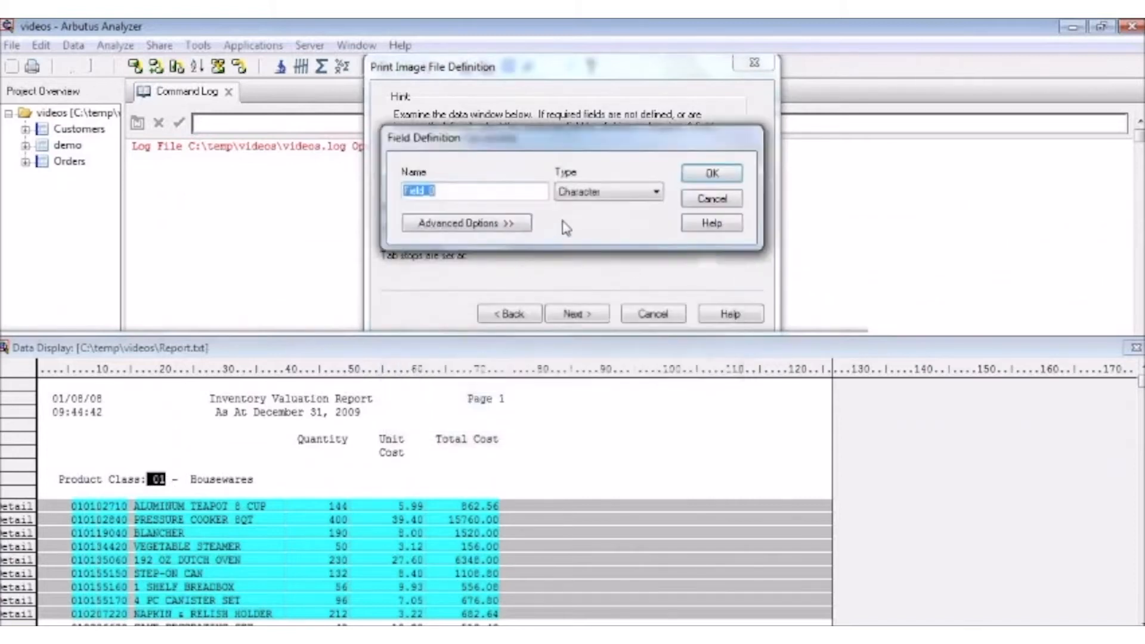
type("ProdCls")
left_click(711, 172)
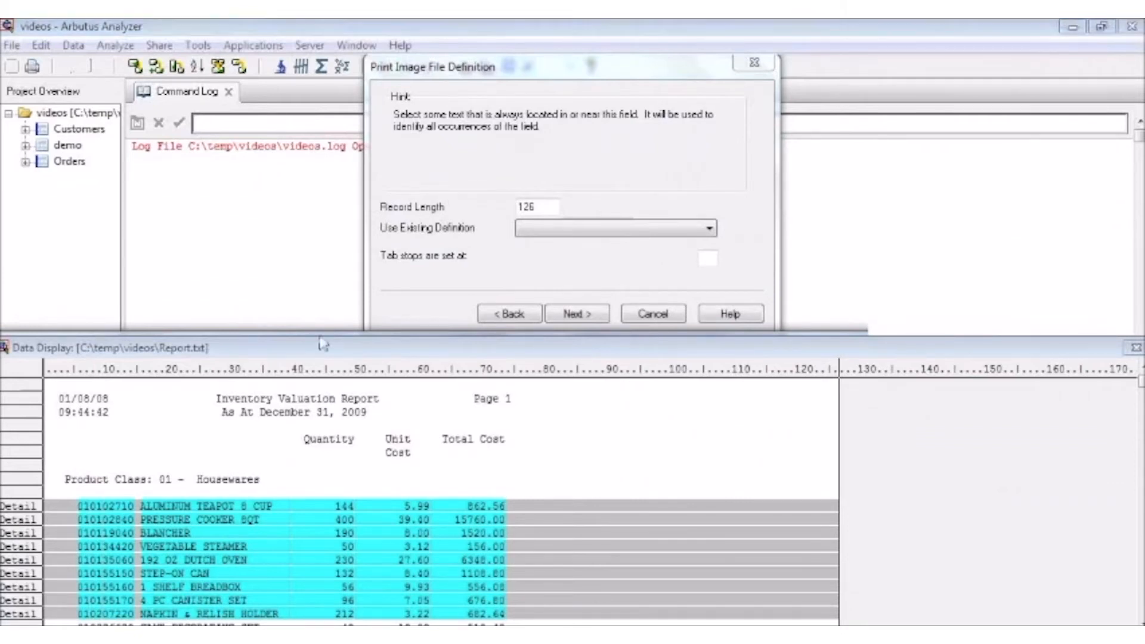
Step: Identify the Header1 record by an exact match on the text "Product Class:" and accept its record definition
left_click(67, 480)
left_click_drag(67, 483, 157, 487)
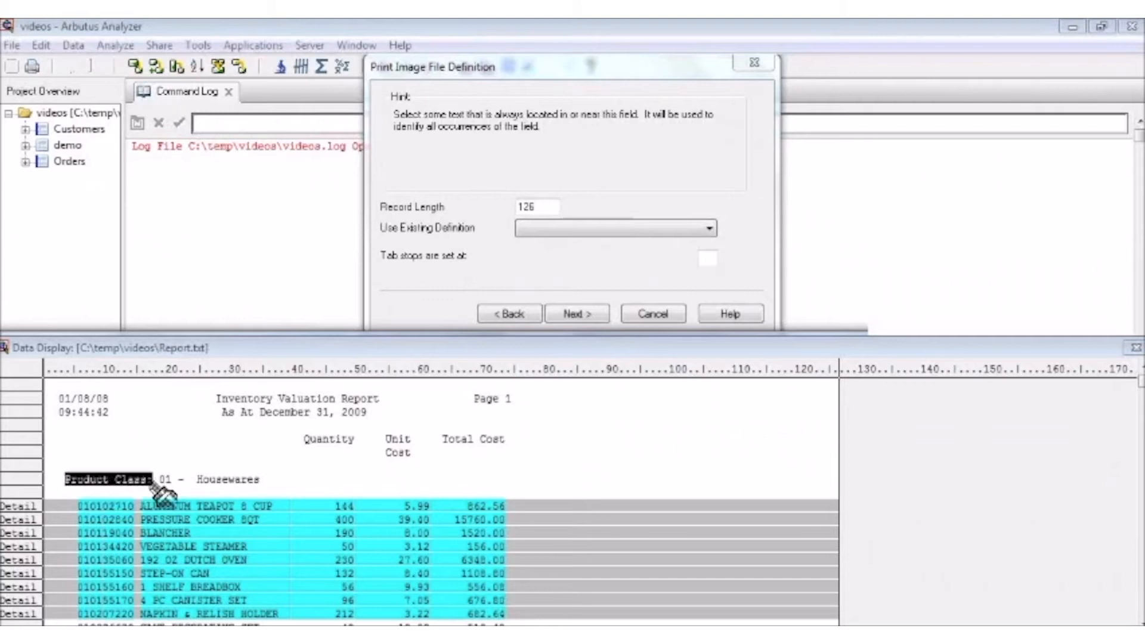
left_click_drag(156, 487, 156, 487)
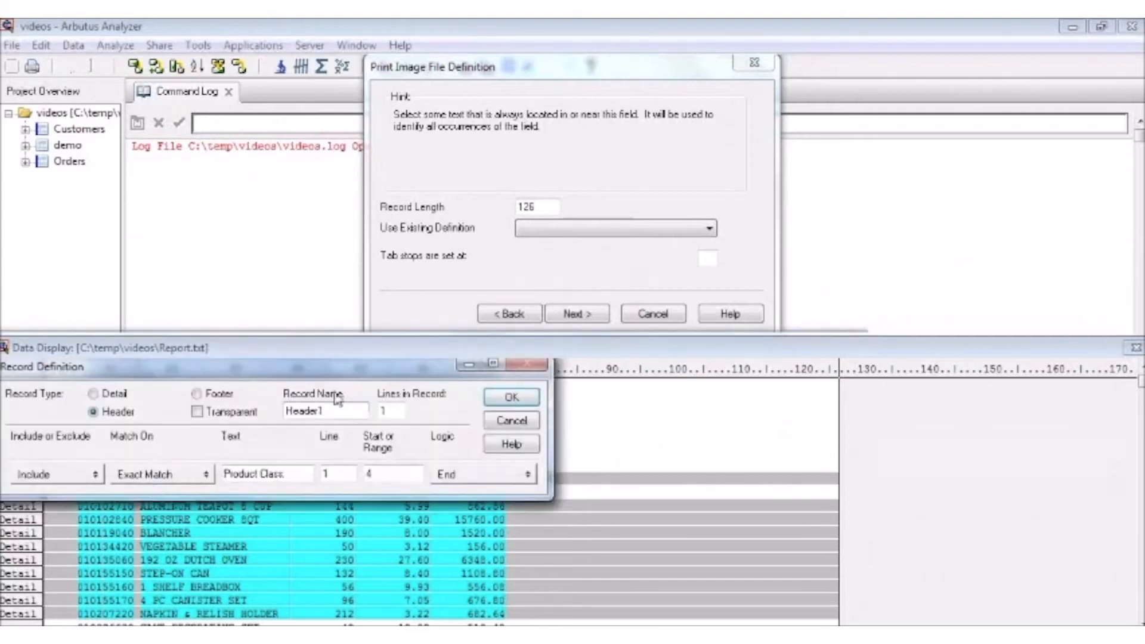
left_click(512, 397)
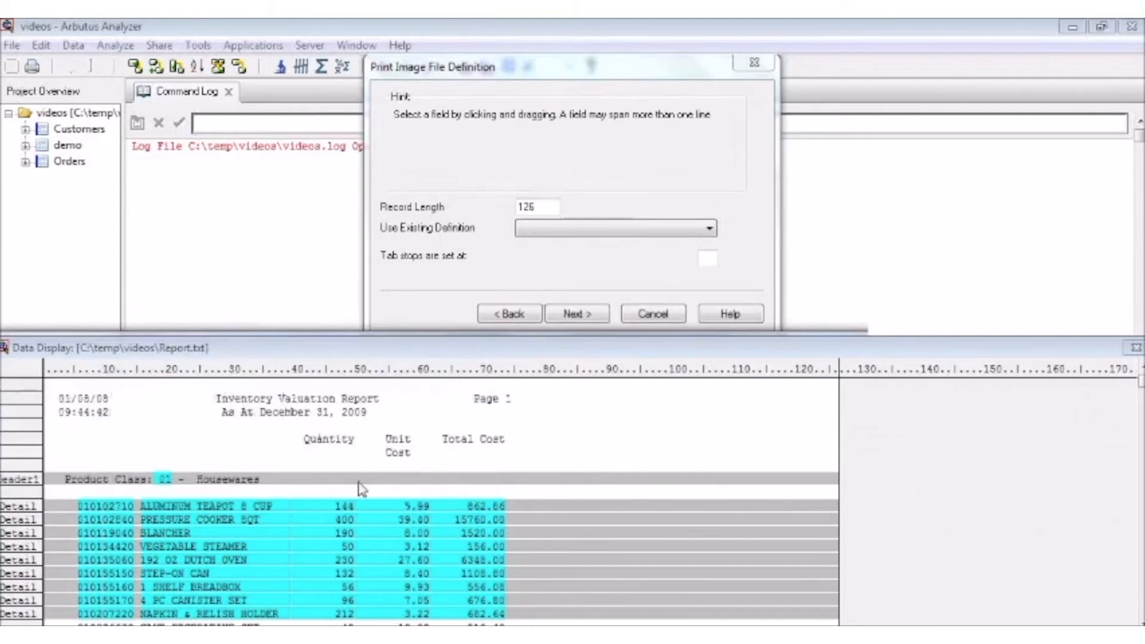
Step: Define the class description beside the product class code, with room for longer names, as a Character field named ClassDesc
left_click(194, 481)
left_click_drag(195, 481, 322, 481)
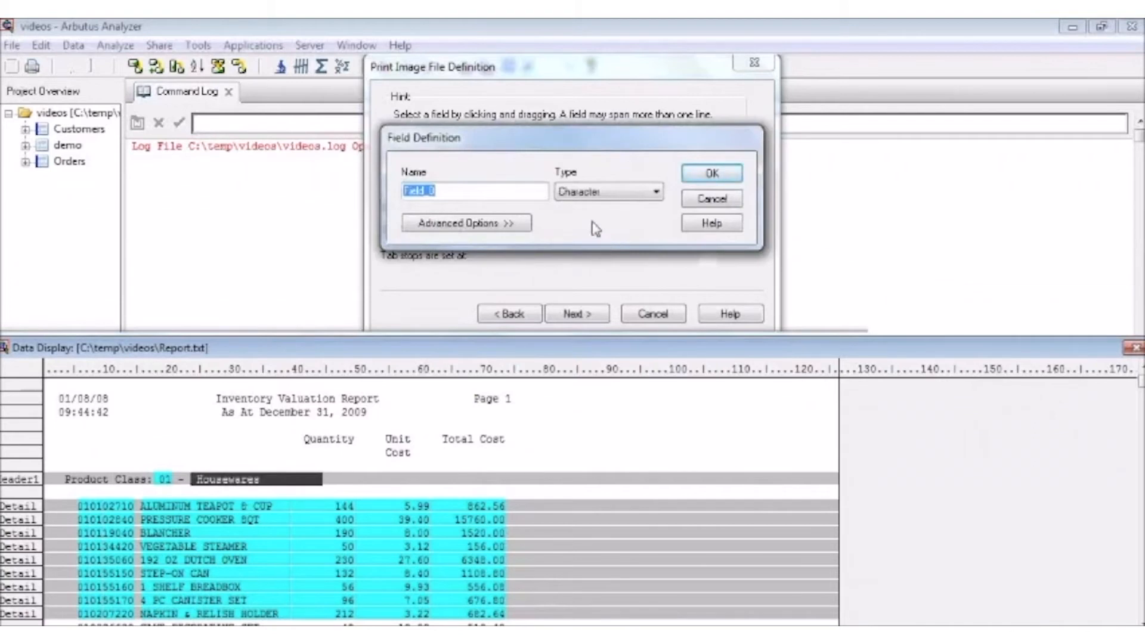
type("ClassDesc")
left_click(712, 173)
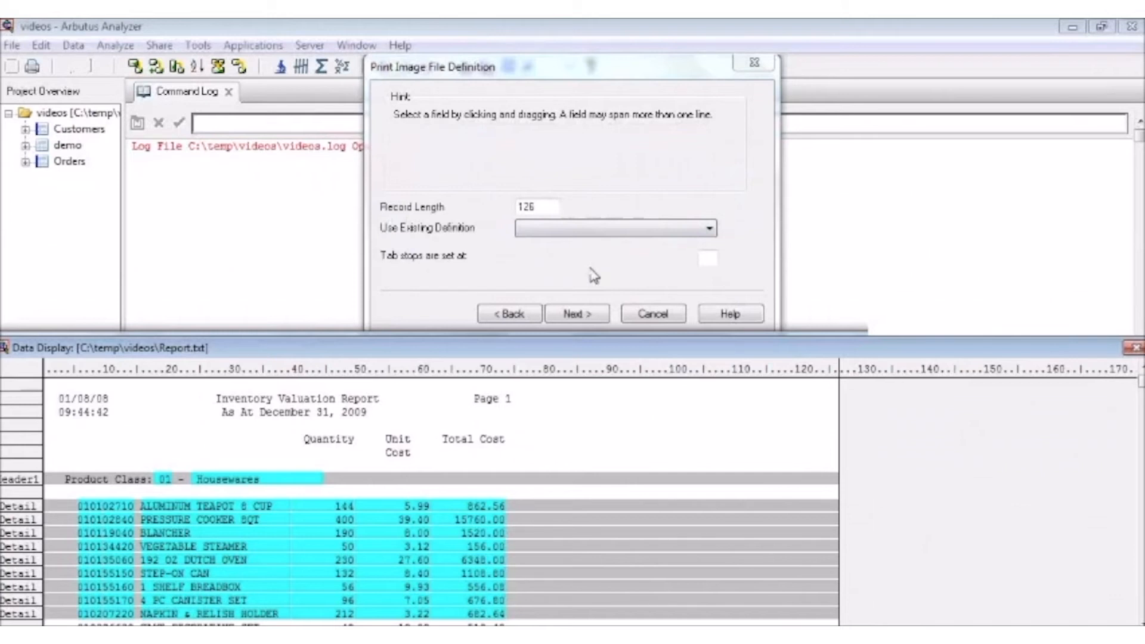
Step: Save the flattened file as Report.fil, keep the proposed field properties, and create the table named Report
left_click(594, 315)
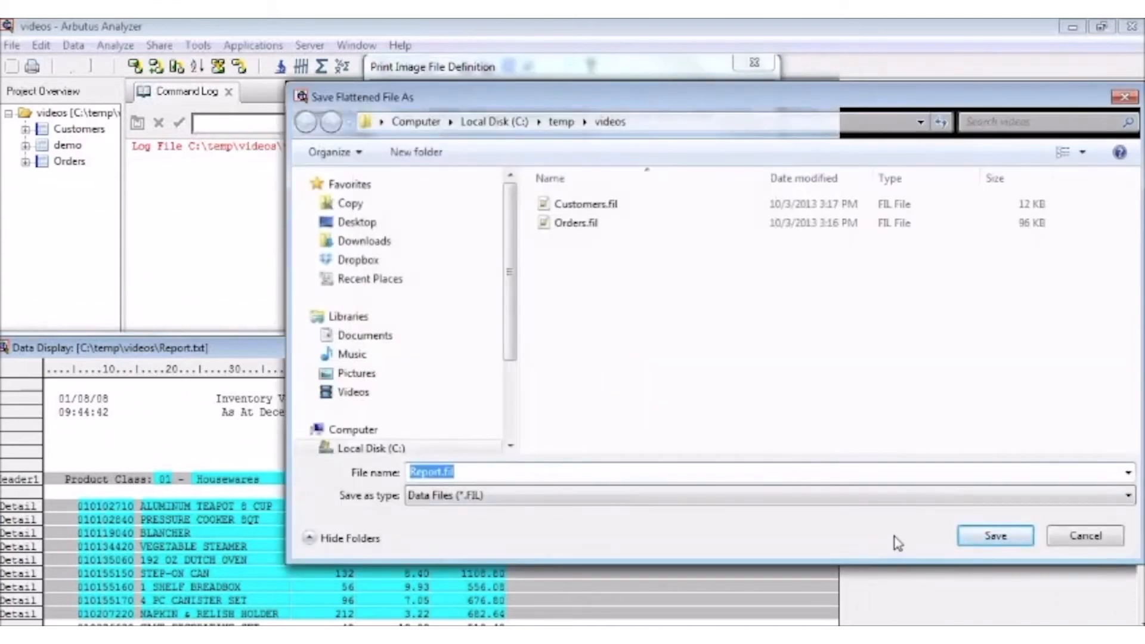
left_click(976, 540)
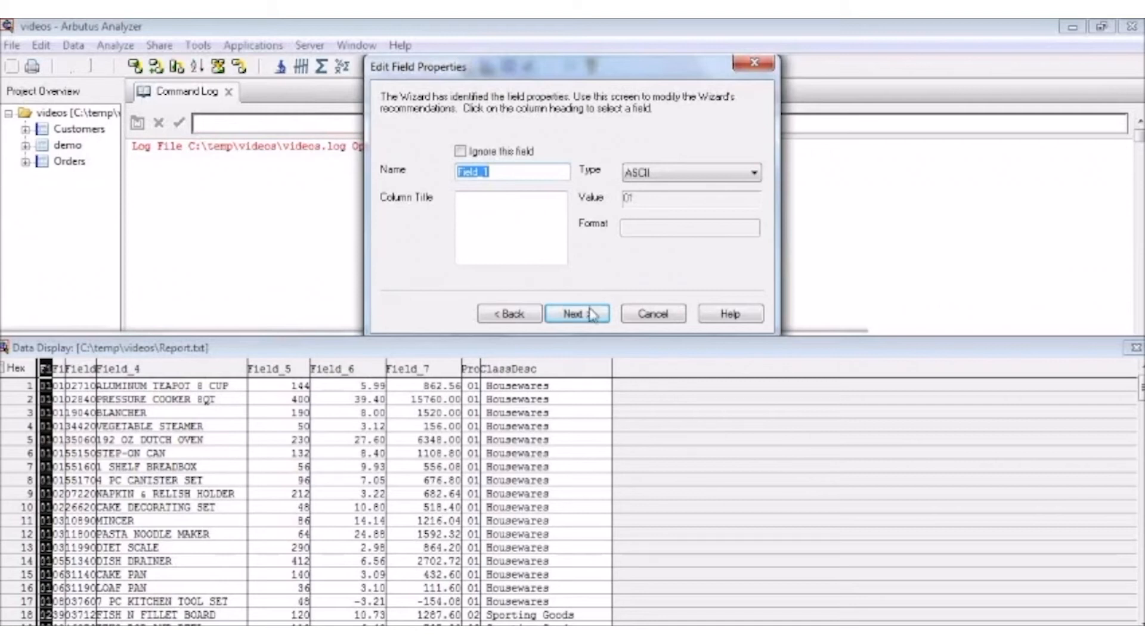
left_click(591, 316)
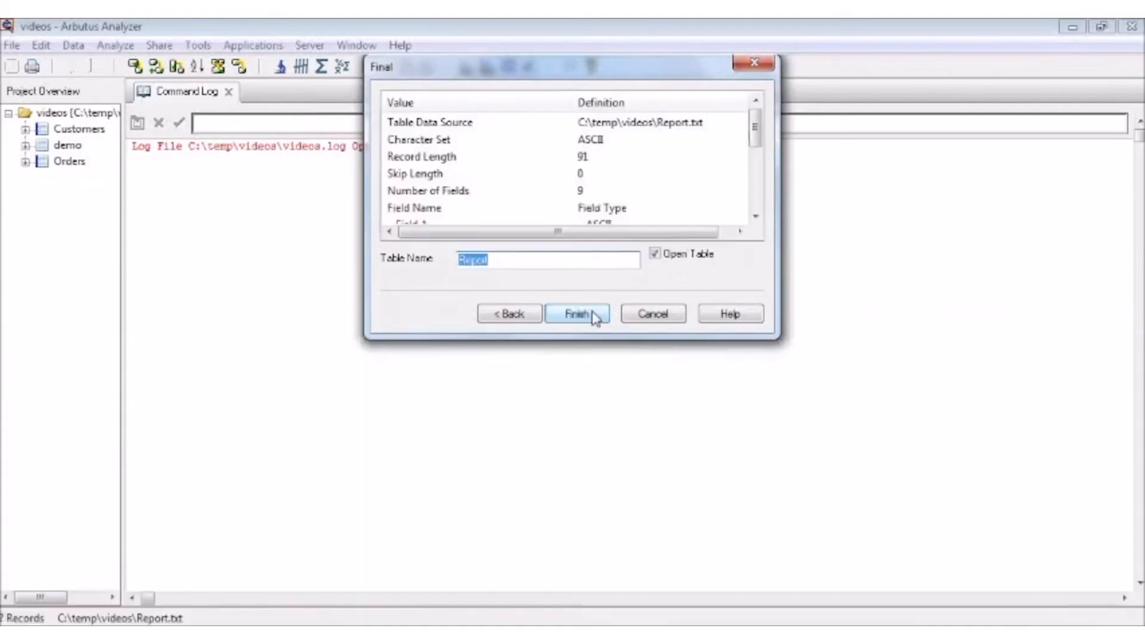
left_click(593, 315)
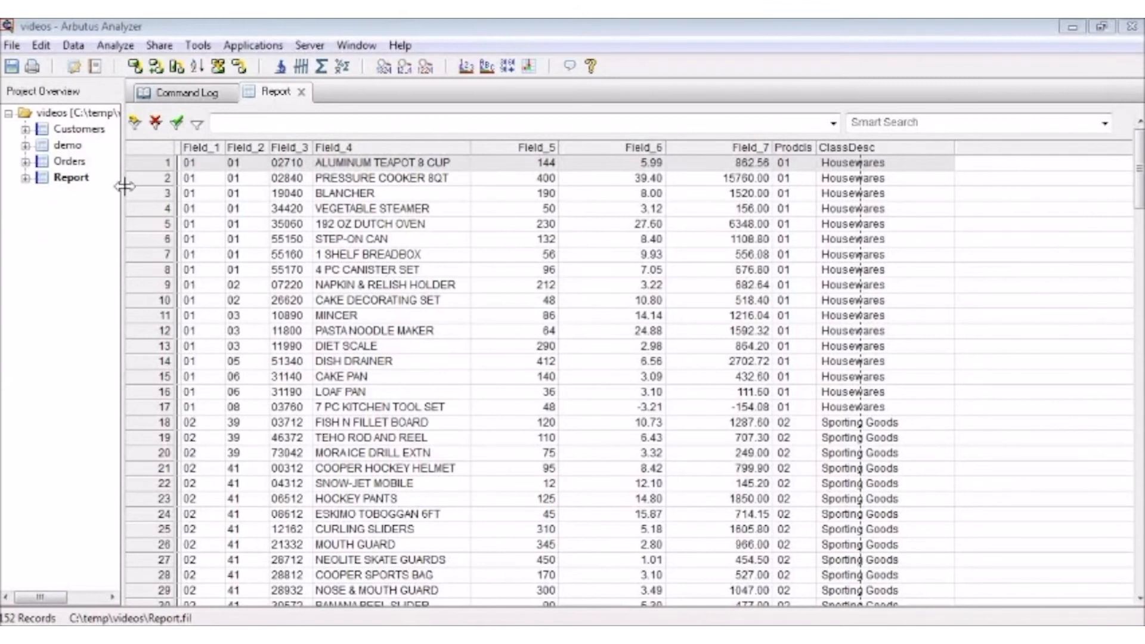
Step: Start another table definition in the videos project from Report2.txt, using the Print Image (Report) format
right_click(79, 115)
mouse_move(164, 122)
left_click(322, 127)
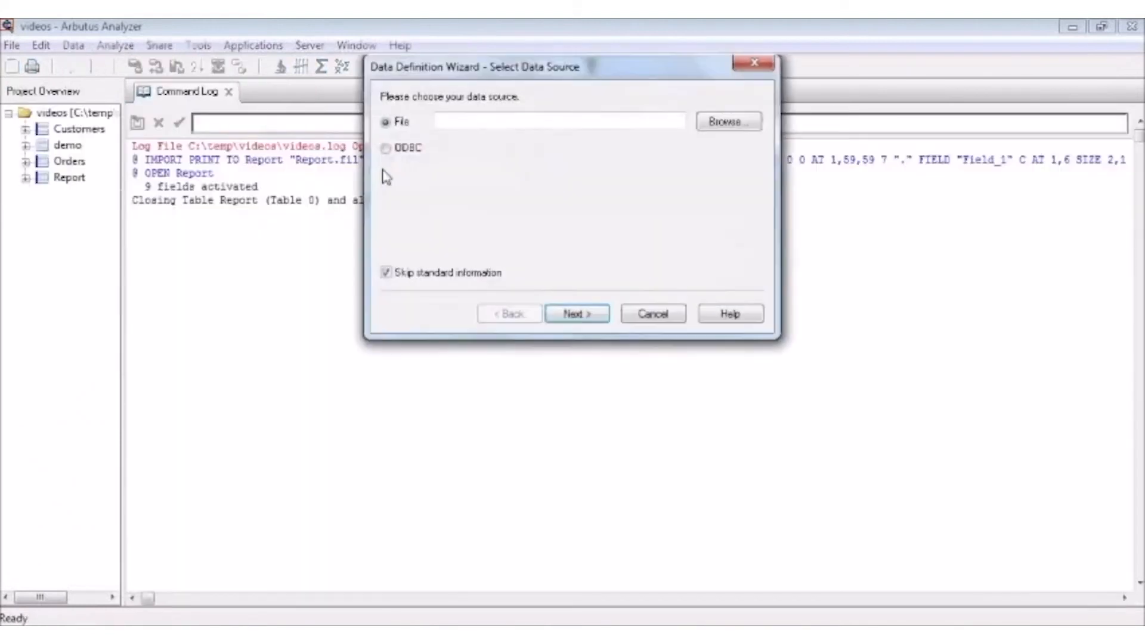
left_click(721, 123)
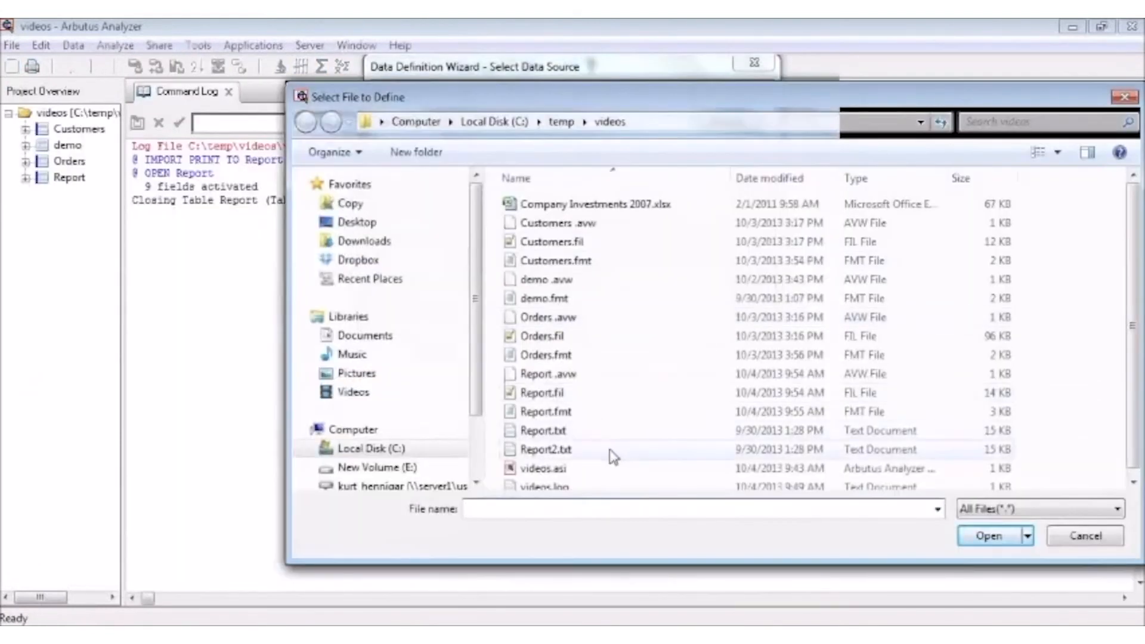
left_click(557, 453)
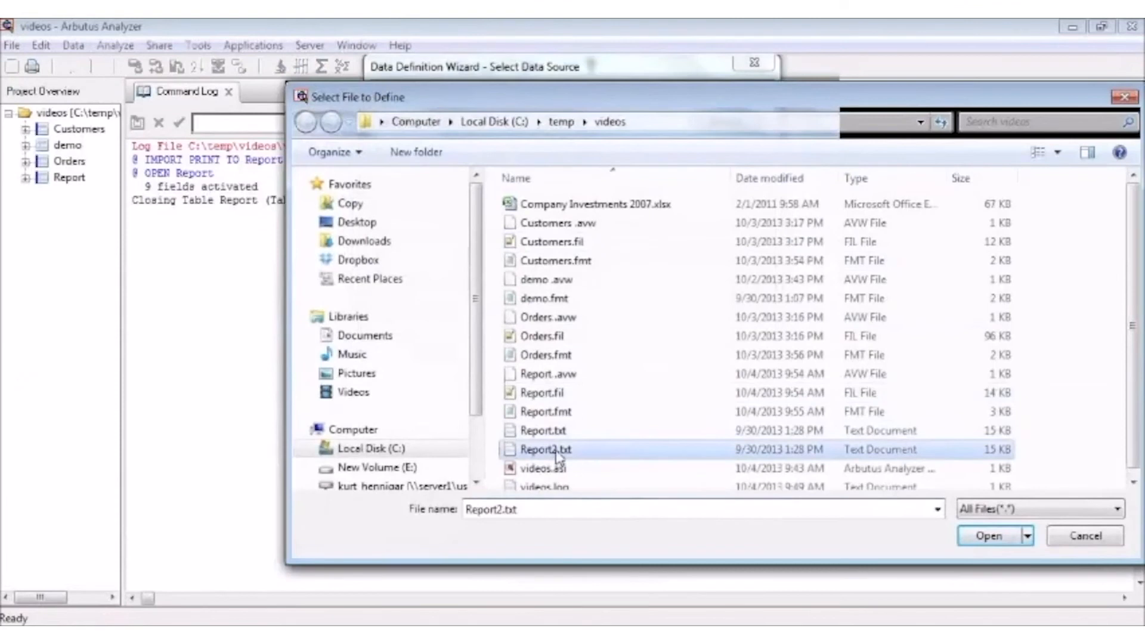
left_click(988, 536)
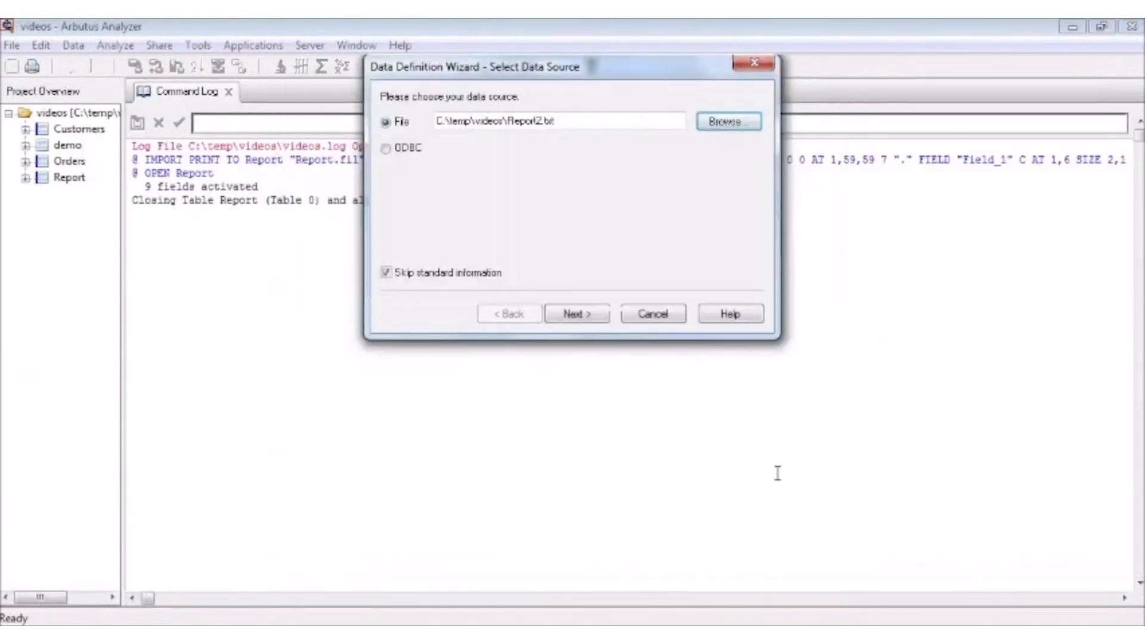
left_click(594, 316)
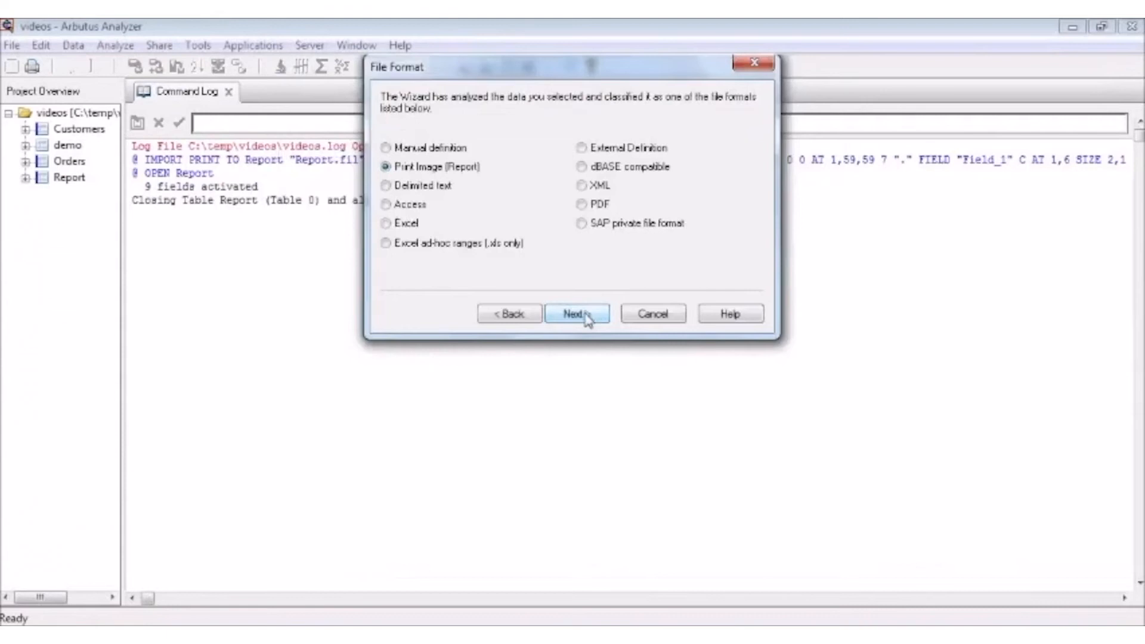
left_click(586, 320)
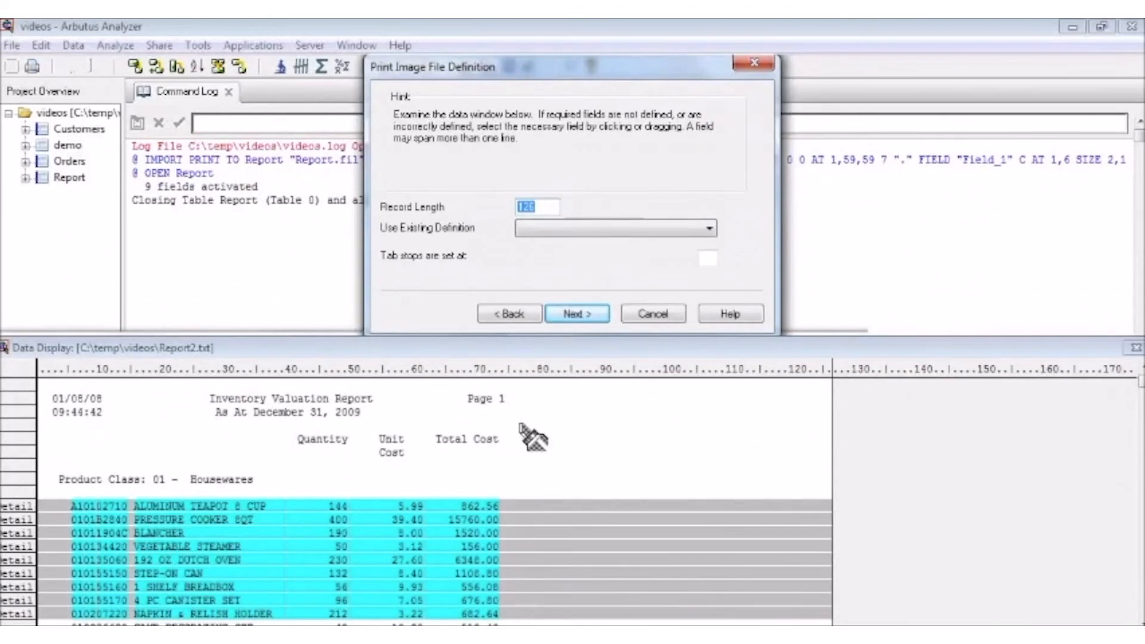
Step: Apply the existing Report definition to Report2.txt and bring up the editing options for the class description field
left_click(675, 233)
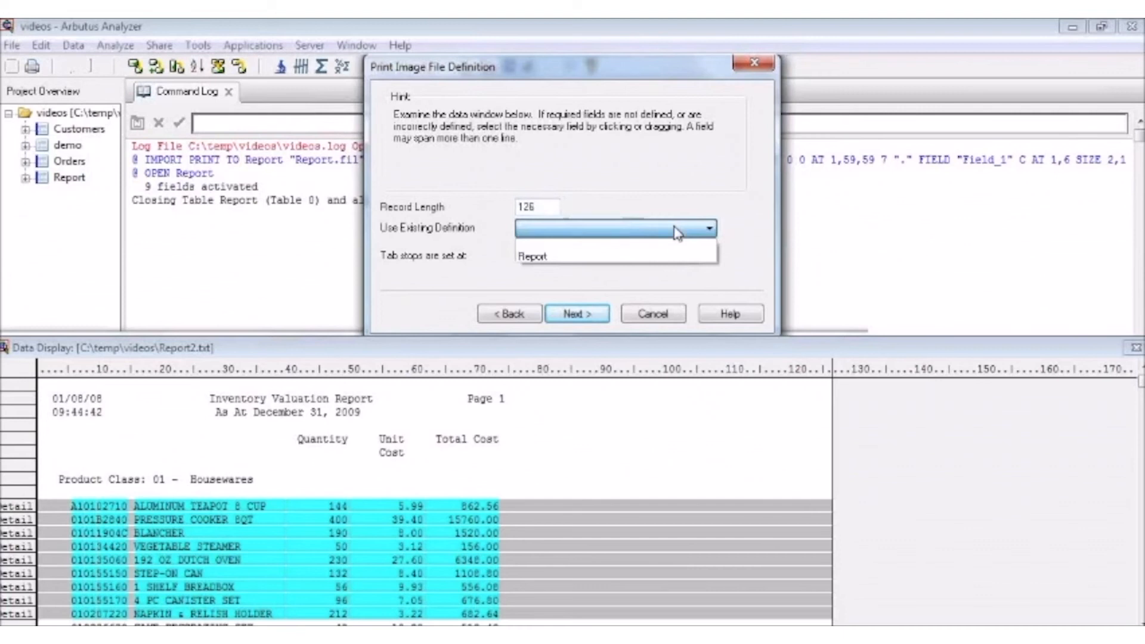
left_click(536, 256)
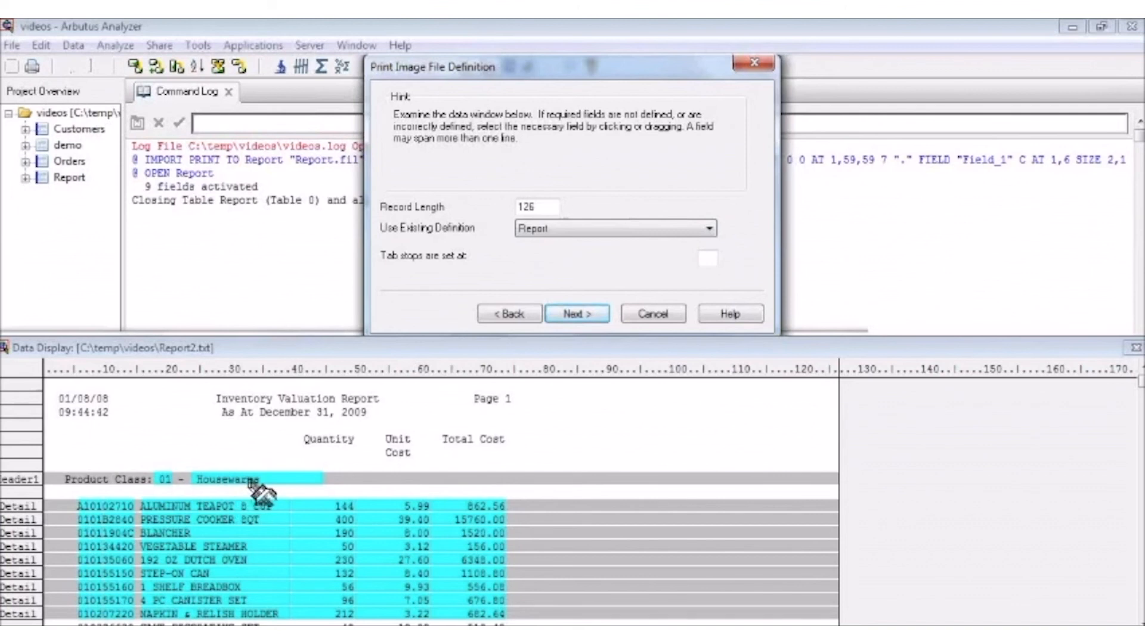
right_click(290, 484)
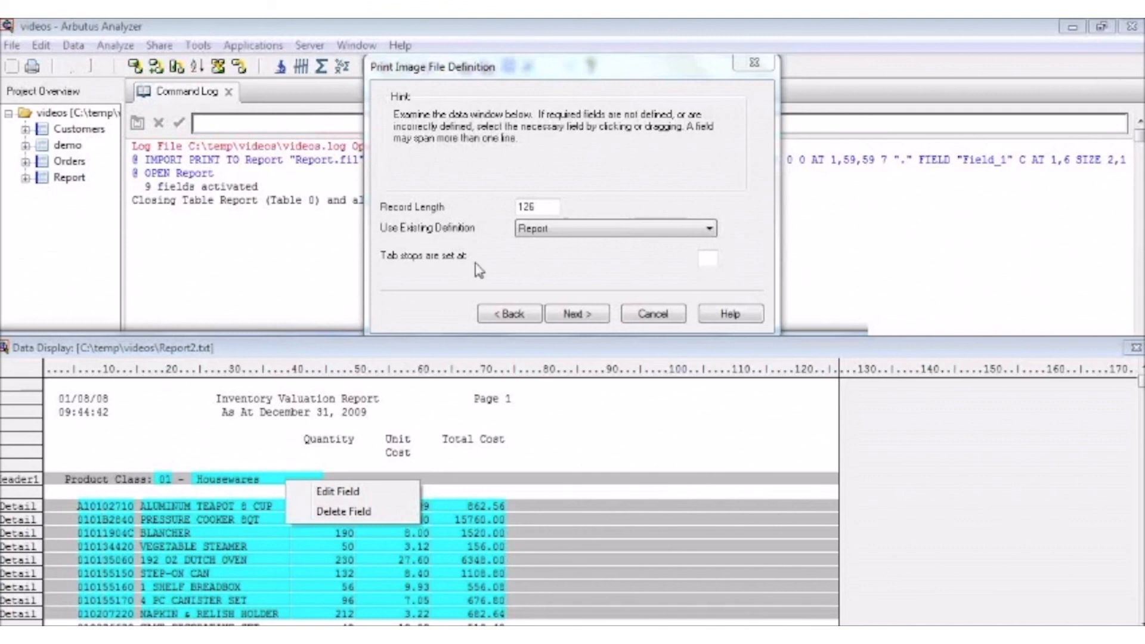
Step: Save the flattened file as Report2.fil, keep the proposed field properties, and create the Report2 table
left_click(598, 315)
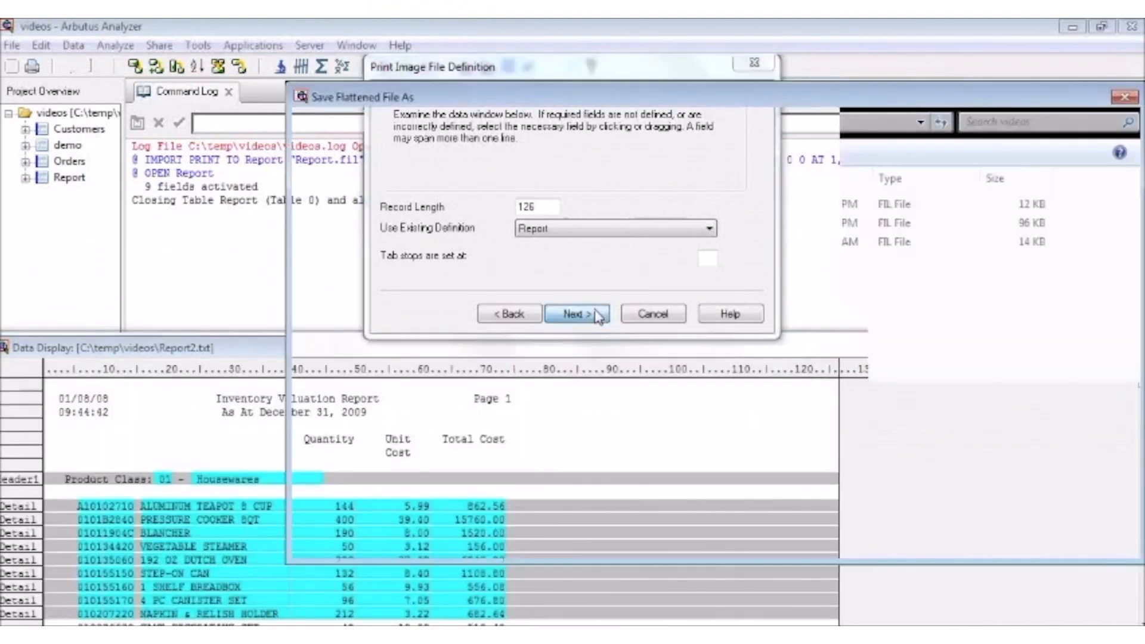
left_click(1012, 539)
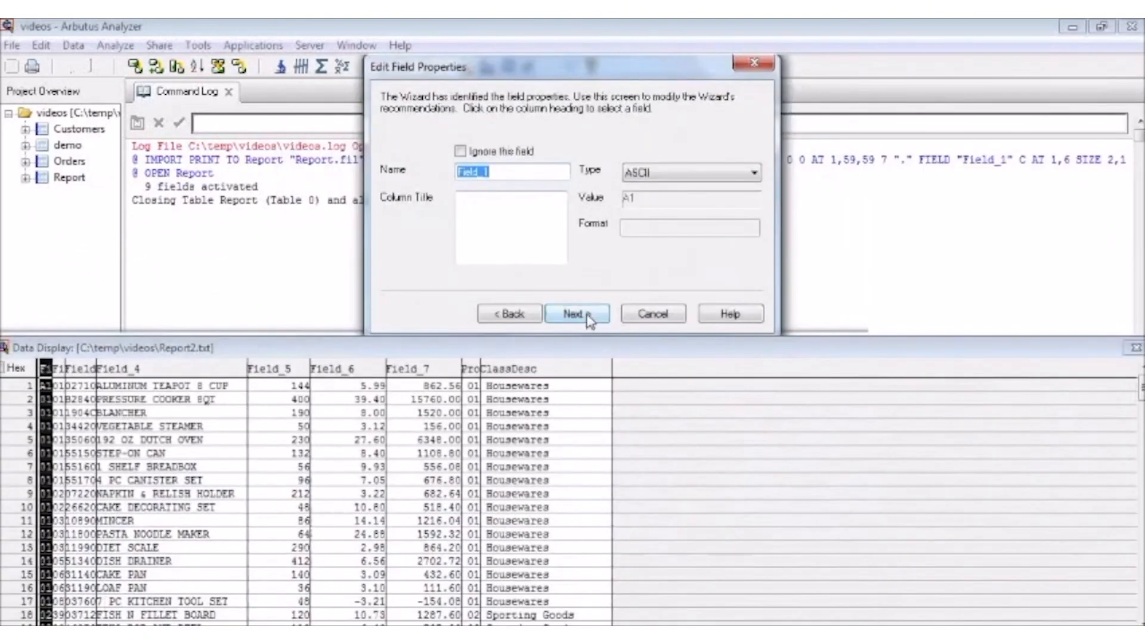
left_click(589, 319)
left_click(588, 319)
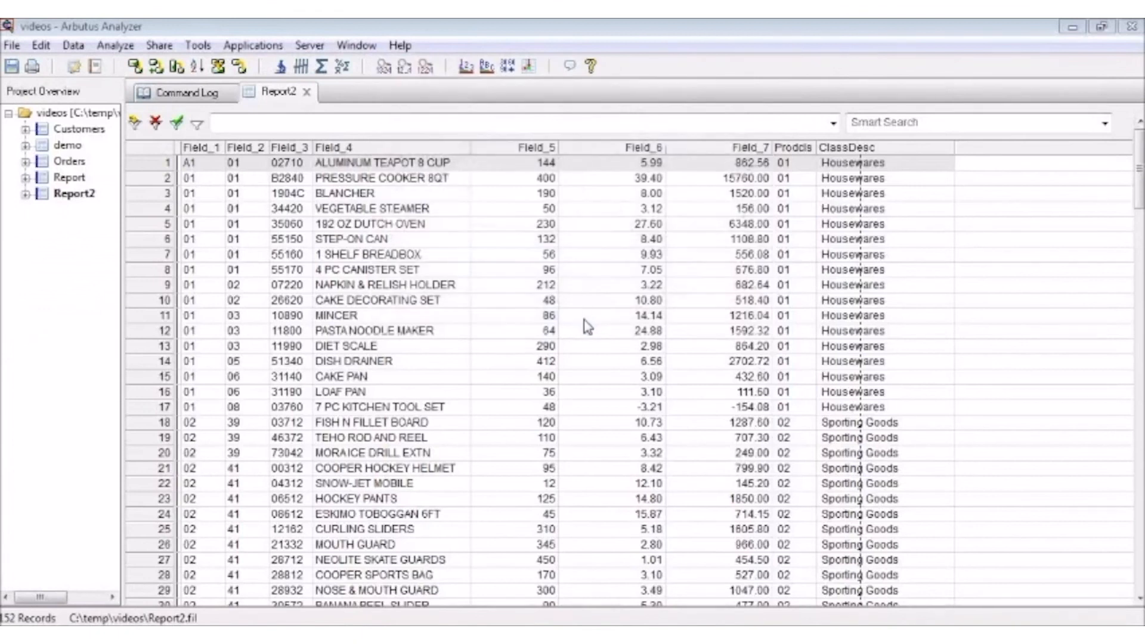